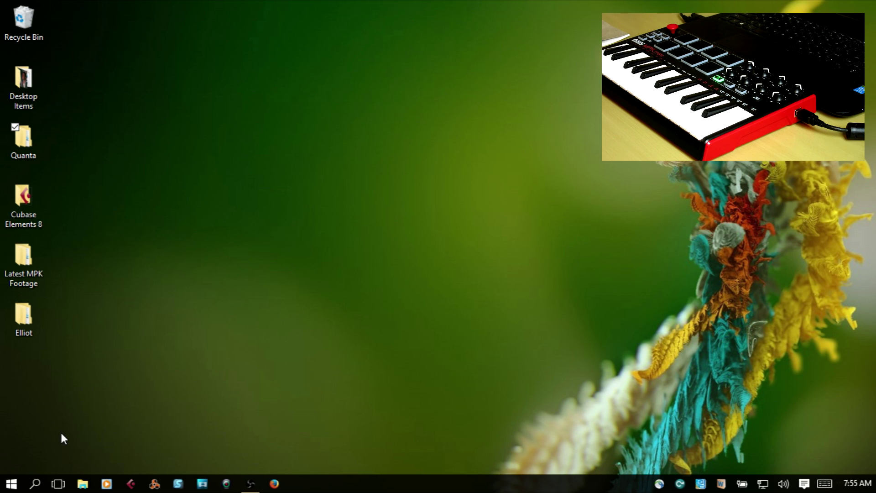
Launch Studio One 3 x64 from the Windows Start menu.
left_click(10, 484)
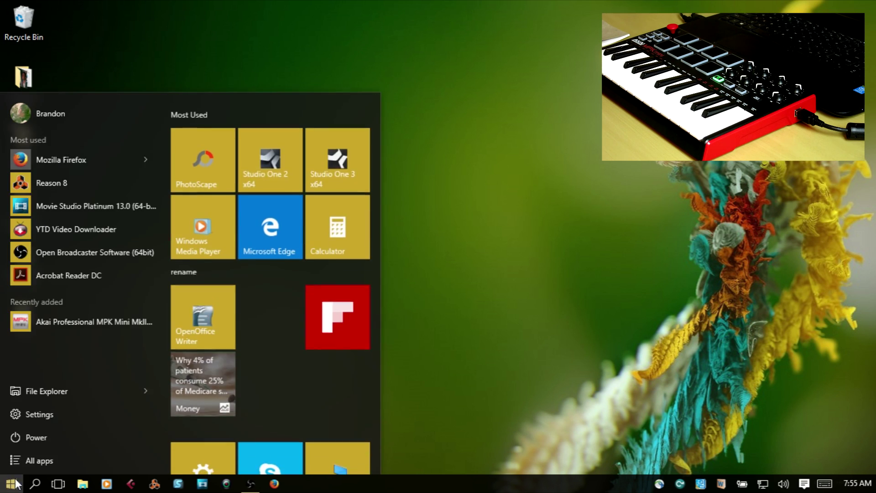
left_click(340, 165)
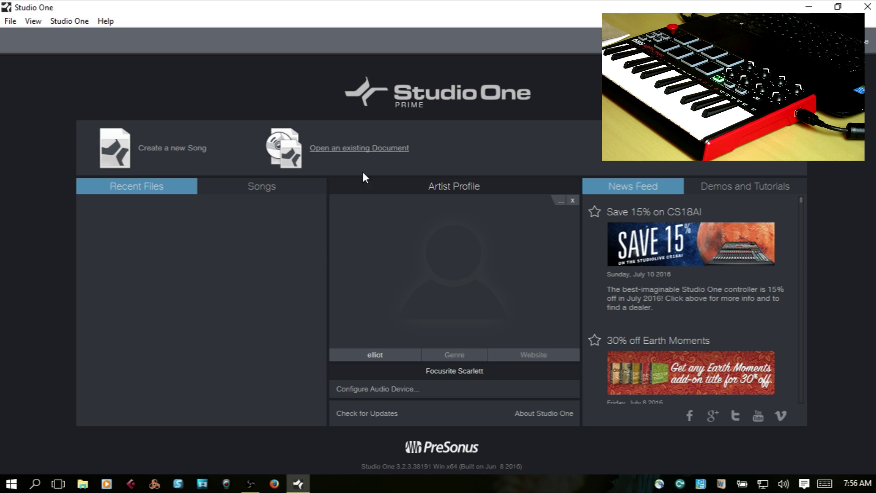
Open Studio One > Options on the External Devices page.
left_click(68, 21)
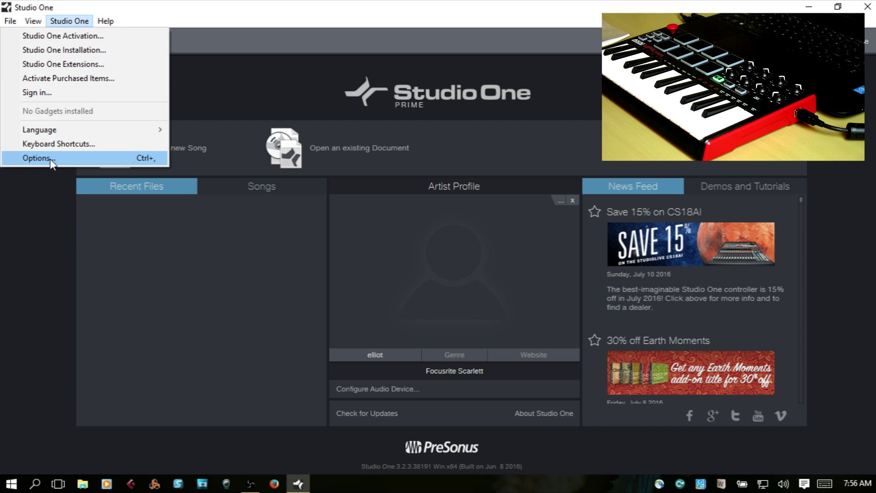
left_click(36, 158)
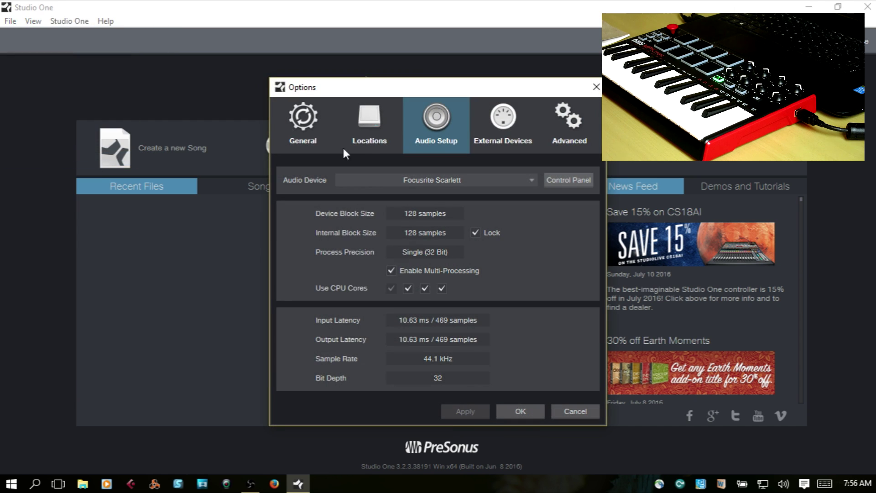
left_click(503, 122)
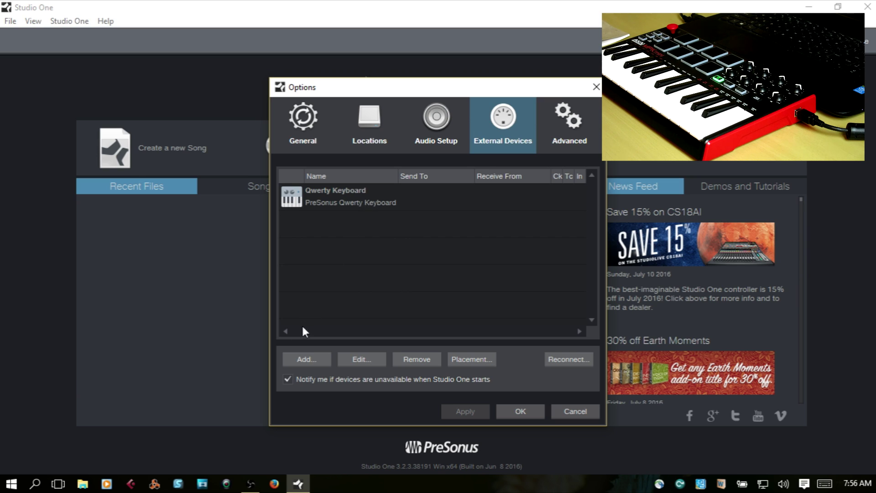
Add the AKAI MPKmini device with Receive From set to the MPKmini2 port.
left_click(306, 360)
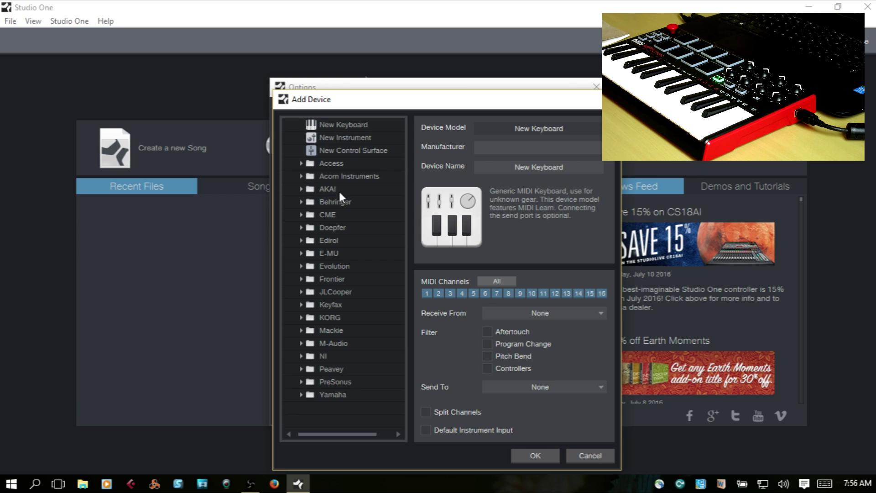
left_click(301, 189)
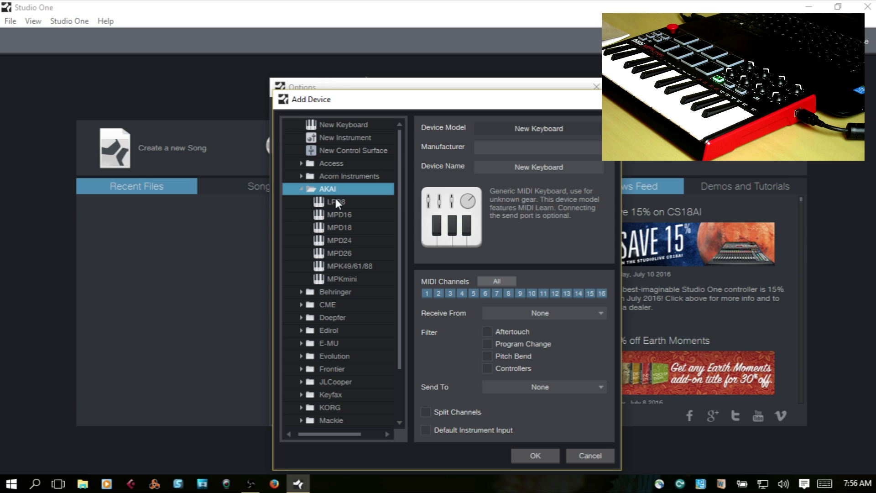
left_click(340, 279)
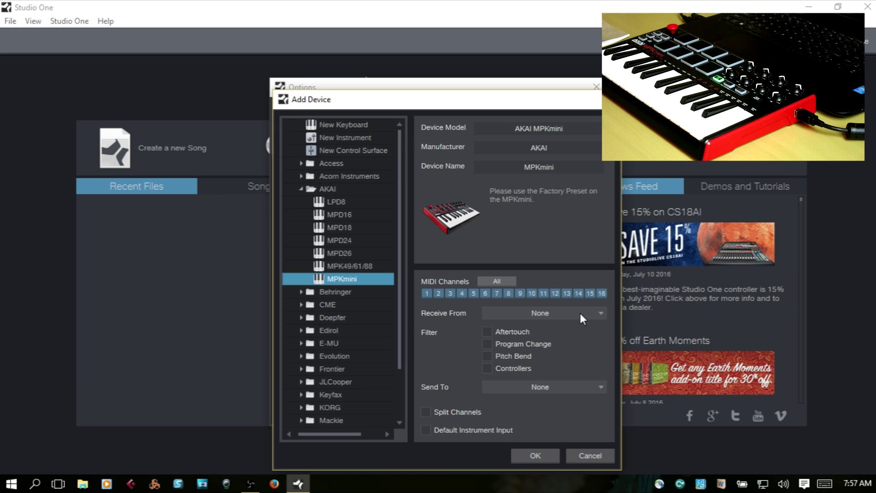
left_click(601, 313)
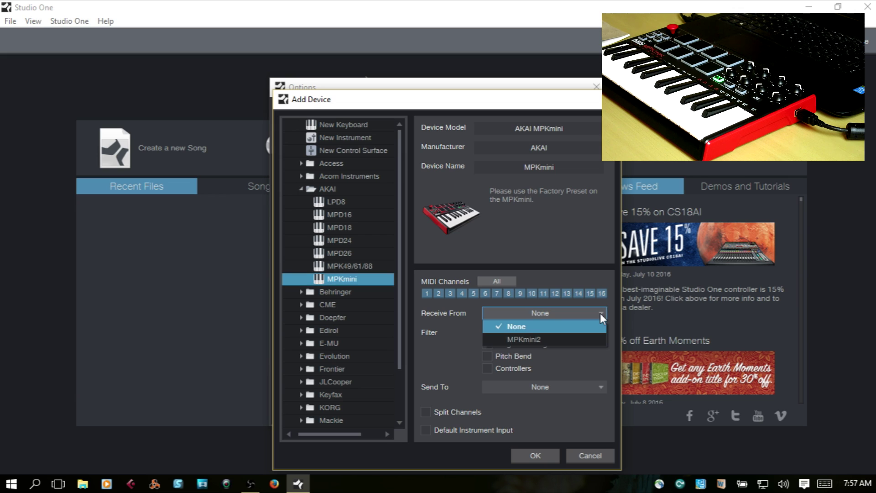
left_click(552, 340)
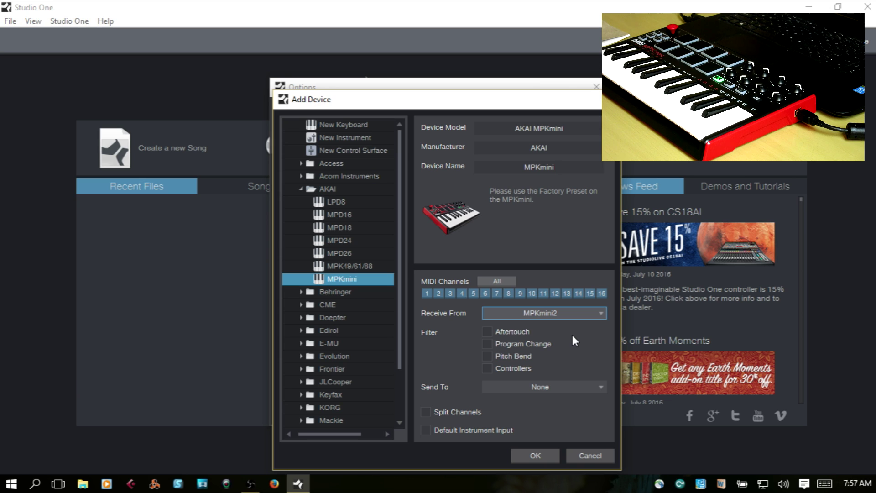
Confirm the MPKmini device, close Options, and create a new Empty Song.
left_click(533, 456)
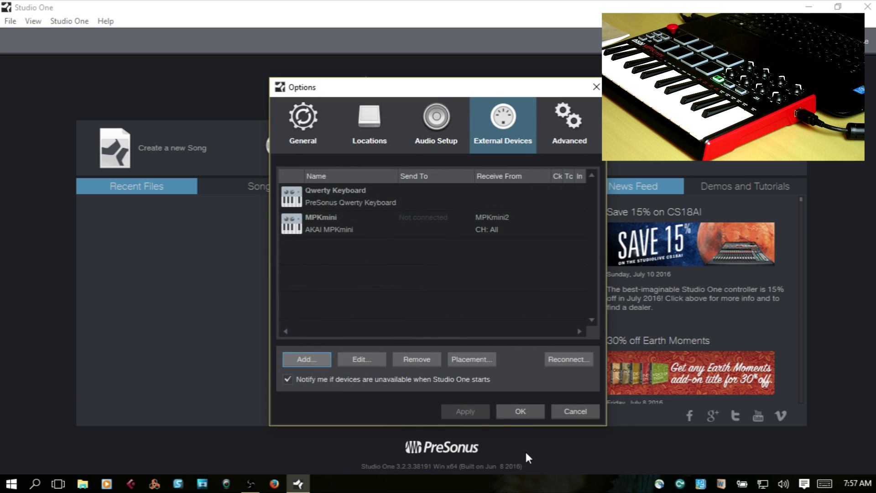
left_click(530, 410)
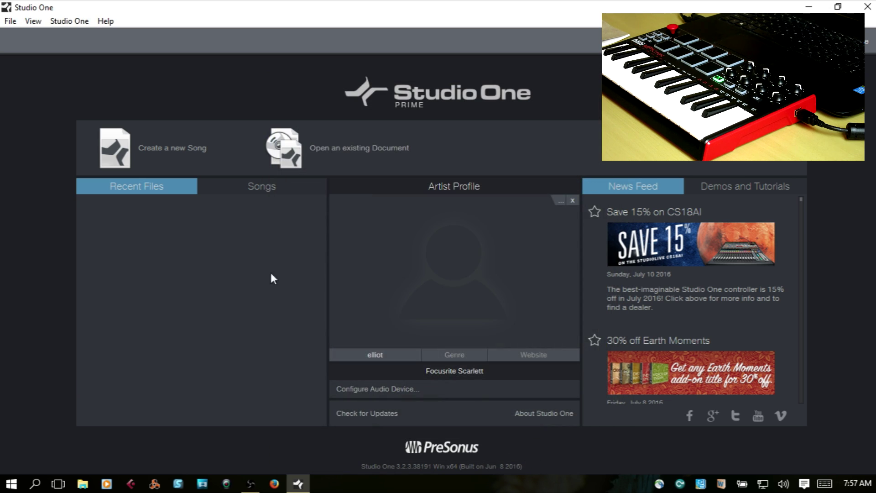
left_click(168, 153)
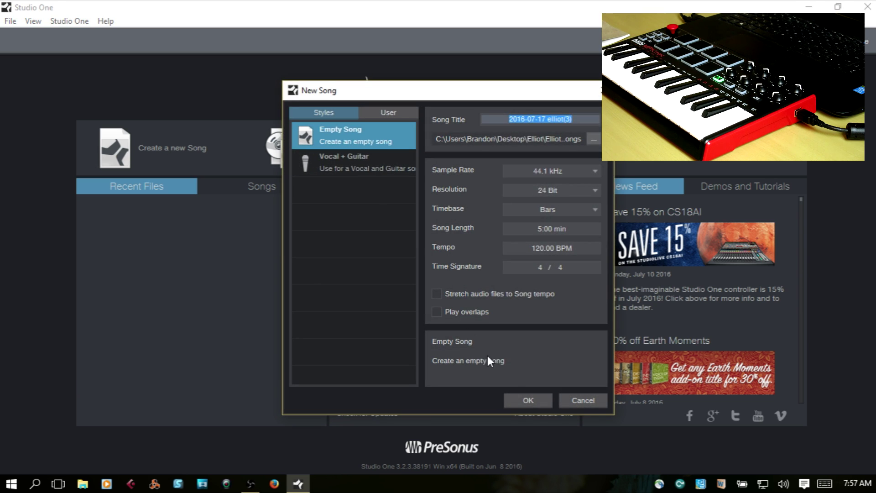
left_click(528, 401)
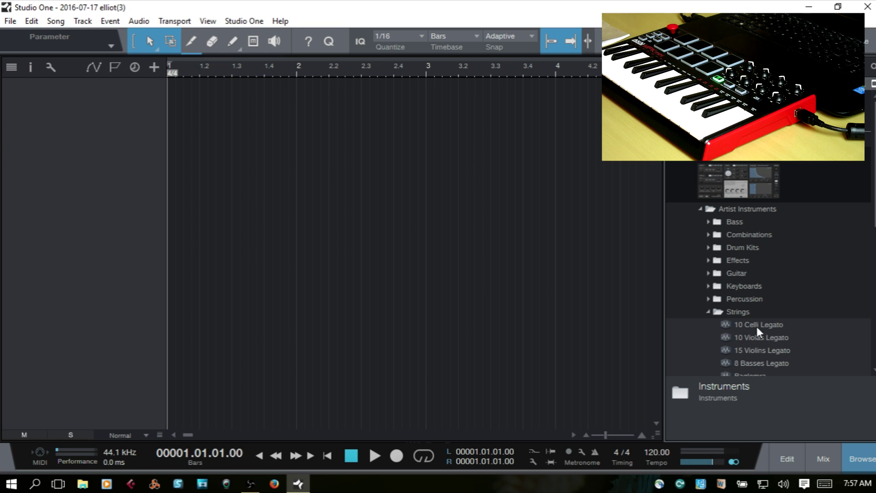
Drag the 10 Celli Legato preset into the arrangement, keeping MPKmini as its controller.
left_click_drag(761, 328, 408, 168)
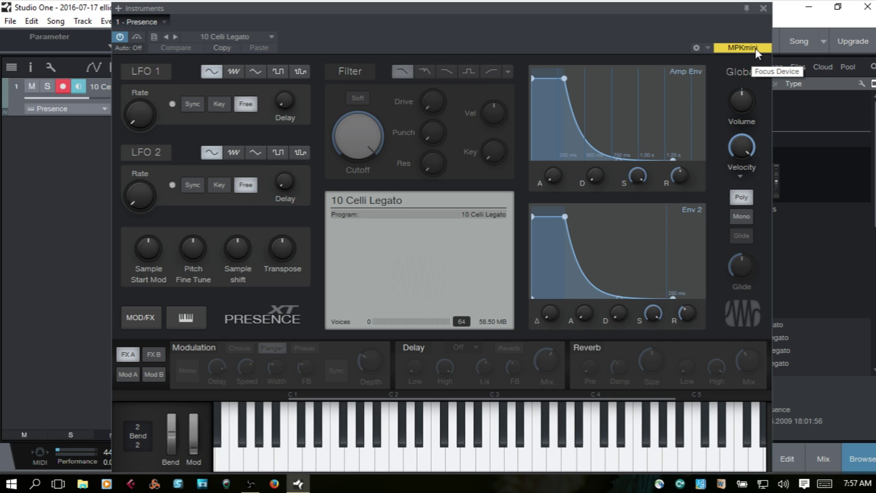
left_click(708, 47)
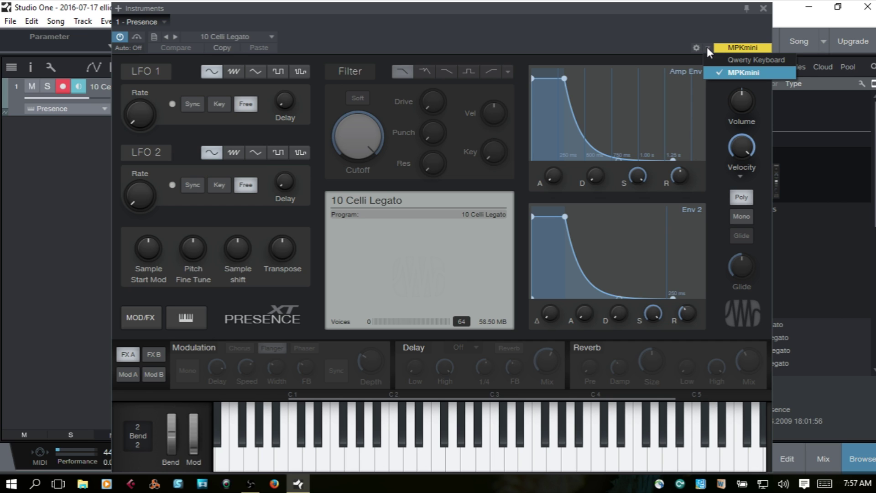
left_click(747, 73)
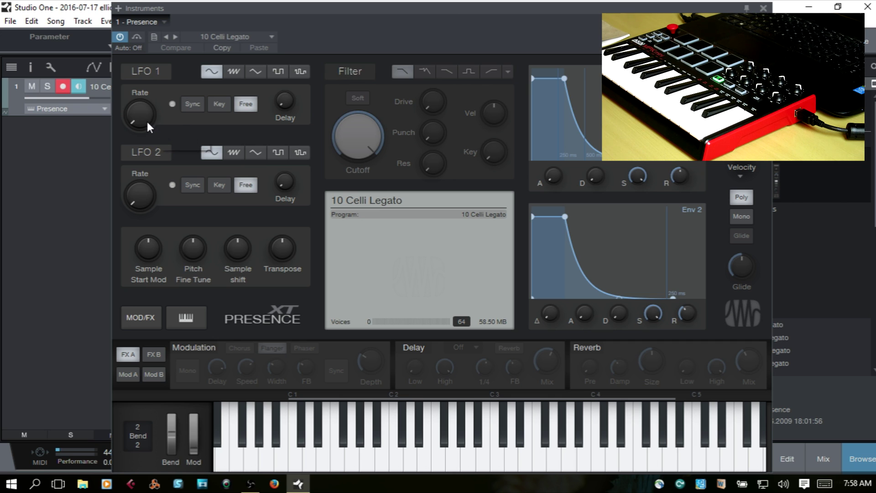
Assign the Presence XT LFO 2 Rate knob to K5 on the MPKmini.
mouse_move(147, 119)
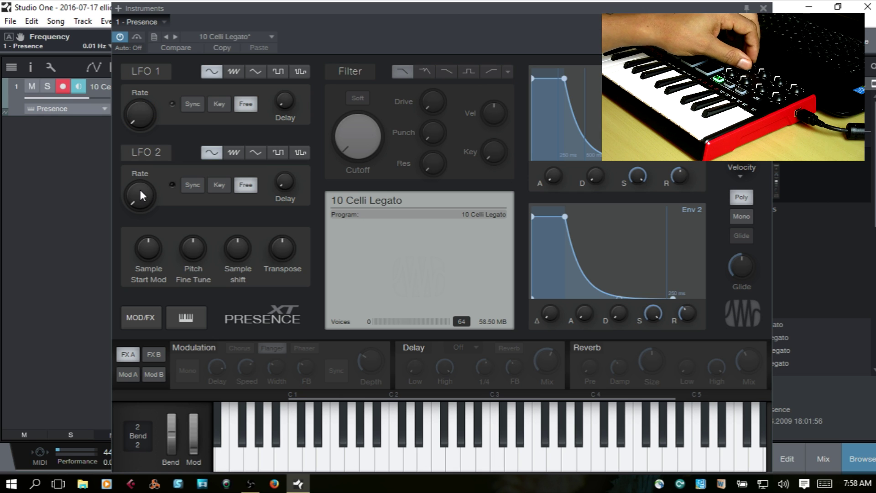
mouse_move(141, 191)
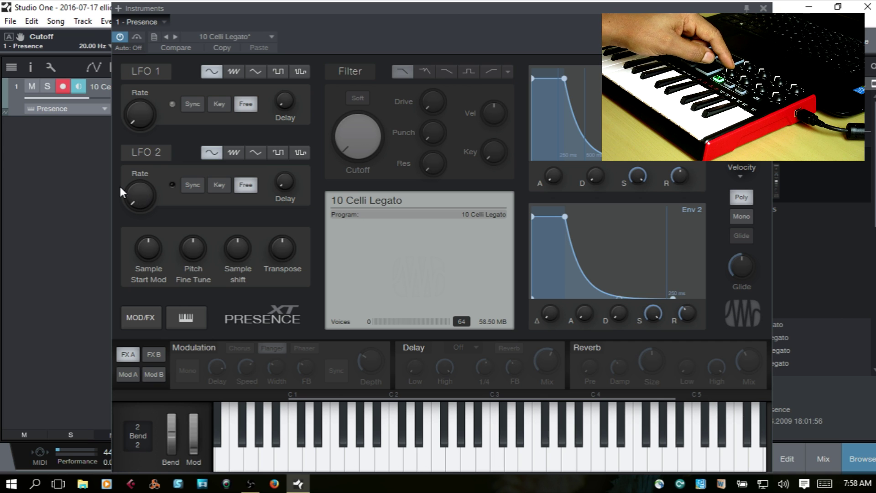
mouse_move(145, 190)
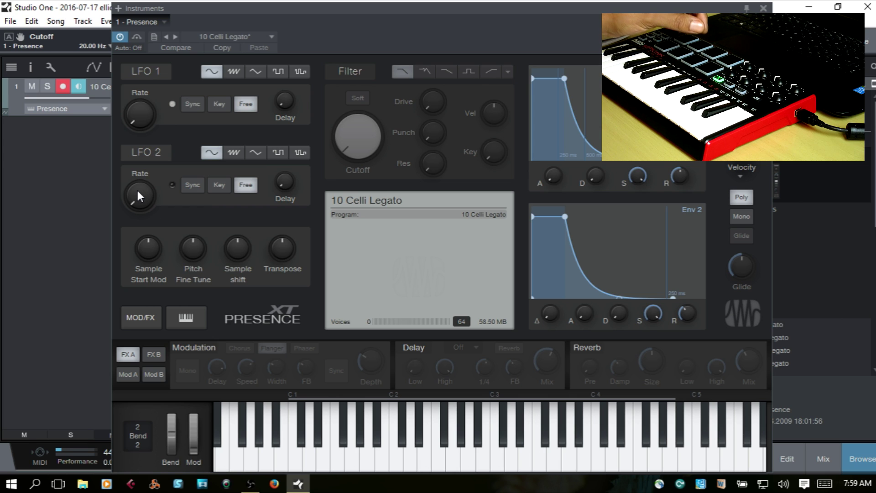
right_click(138, 192)
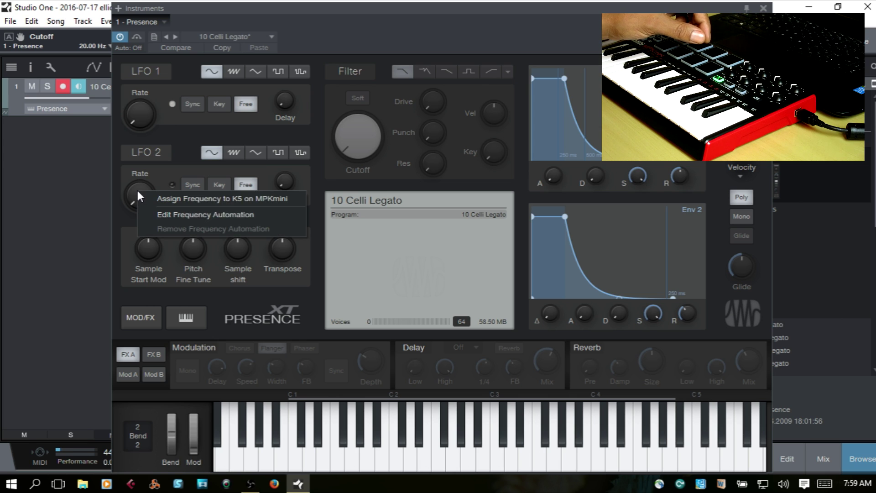
left_click(166, 198)
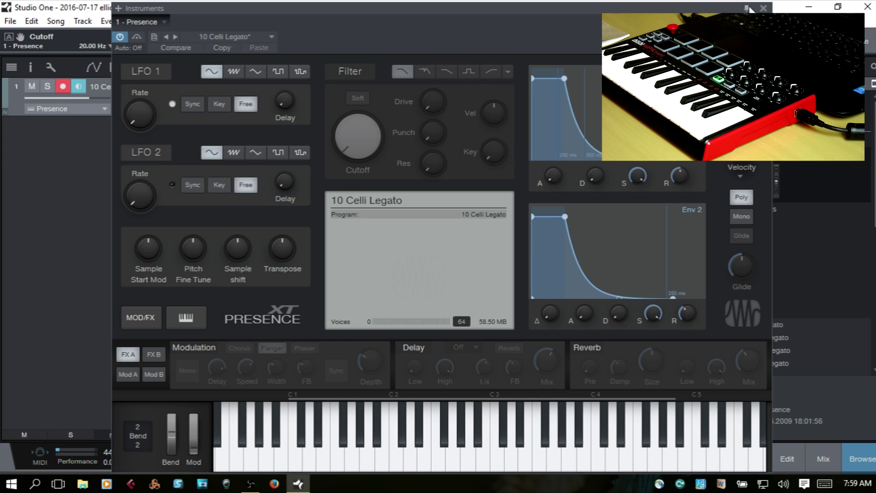
Close the Presence editor, show the mixer, and add four audio tracks.
left_click(763, 9)
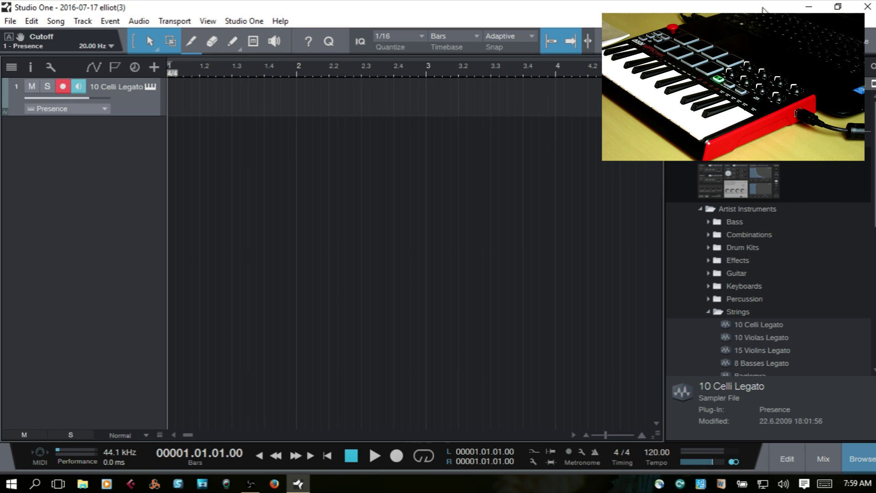
left_click(824, 460)
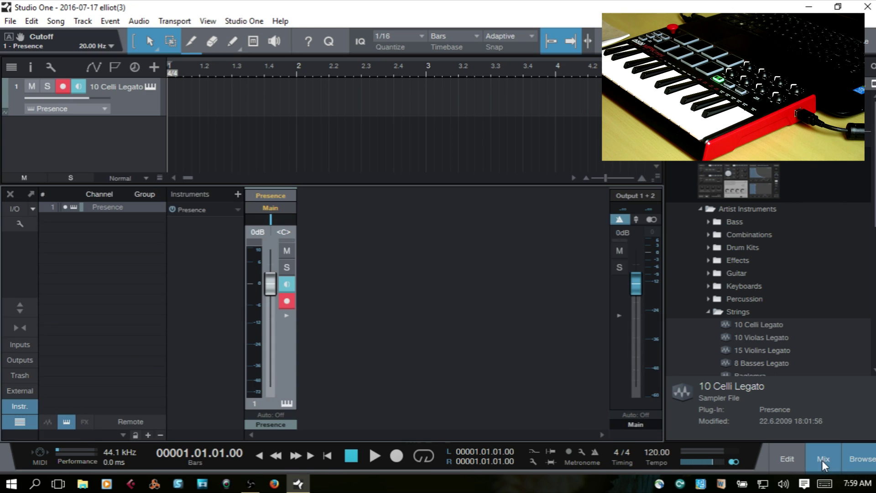
double_click(383, 358)
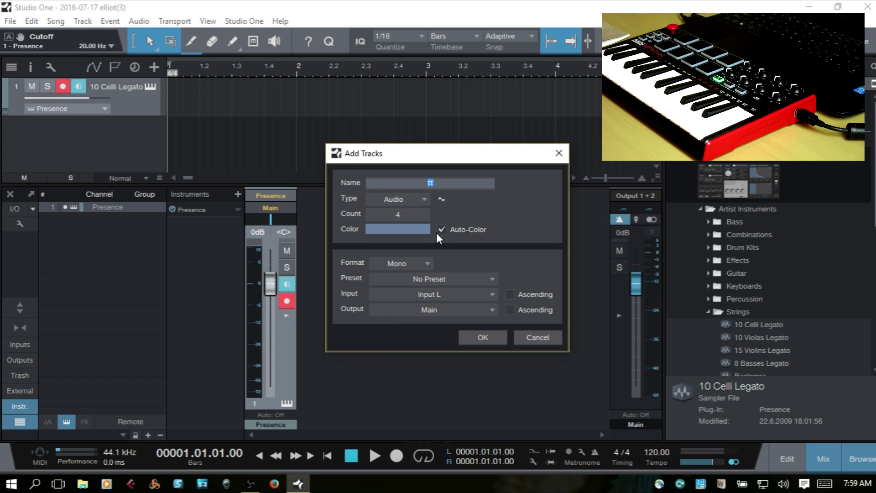
left_click(483, 338)
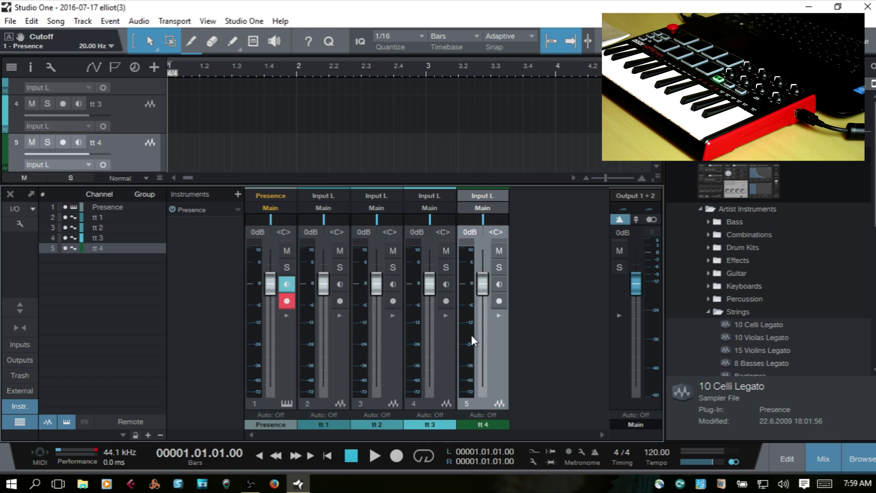
Select the Presence and tt 1 to tt 4 channels in the console.
left_click(446, 333)
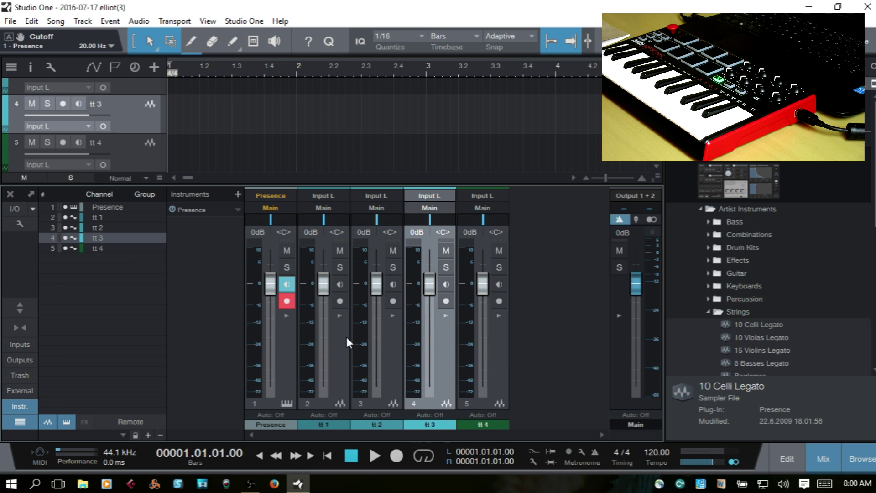
left_click(287, 375)
left_click(340, 374)
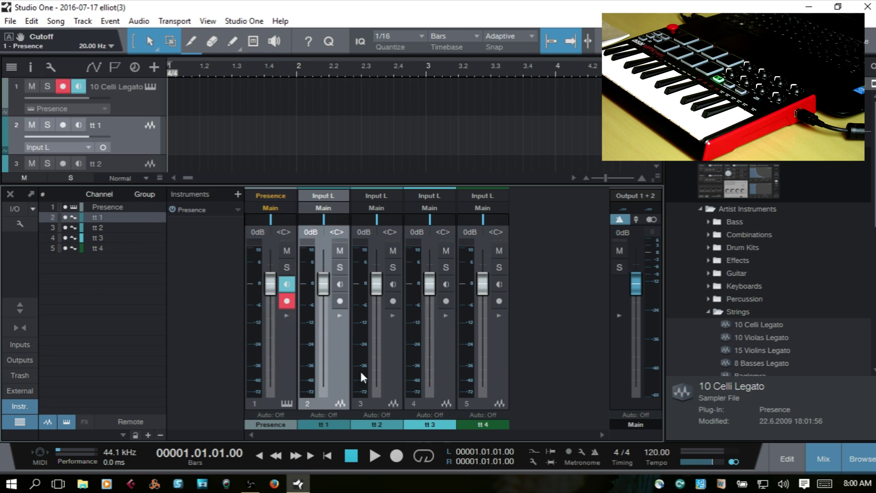
left_click(394, 369)
left_click(438, 365)
left_click(488, 358)
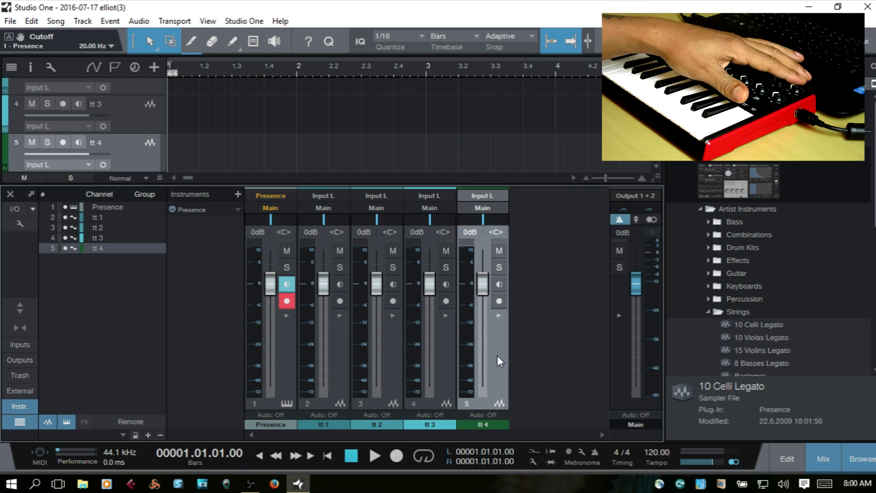
Assign tt 4's fader volume to MPKmini knob K4 and lower it to -2.8 dB.
mouse_move(464, 327)
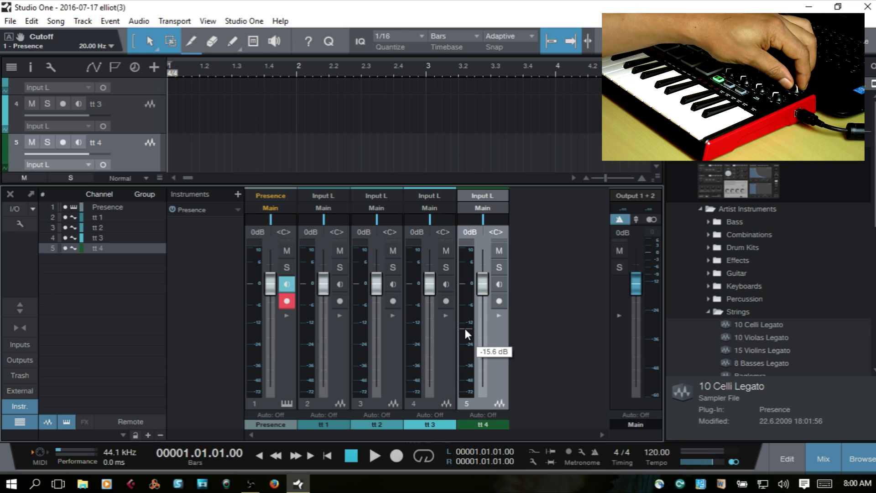
right_click(483, 257)
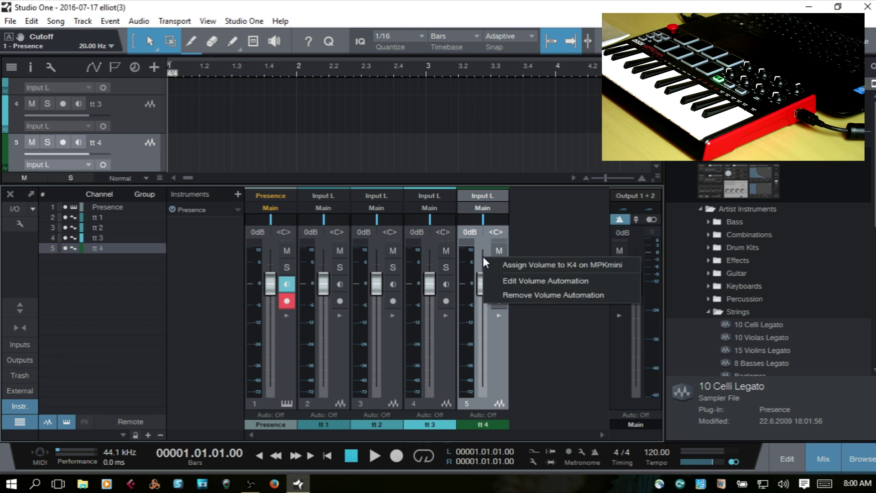
left_click(516, 264)
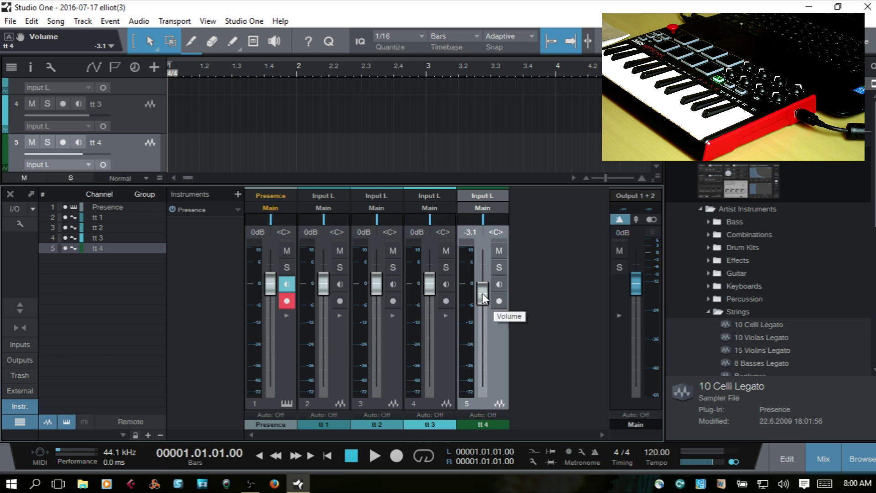
left_click_drag(483, 293, 485, 365)
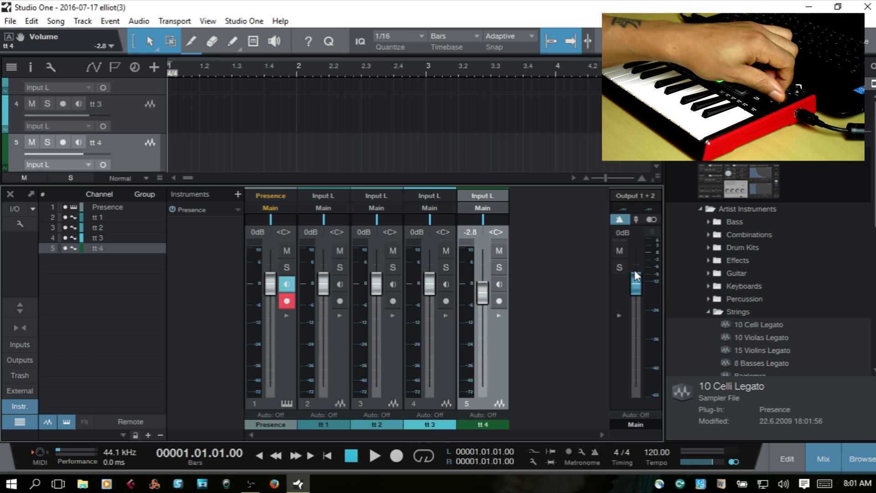
Assign the Main output fader's volume to K8 on the MPKmini.
right_click(637, 266)
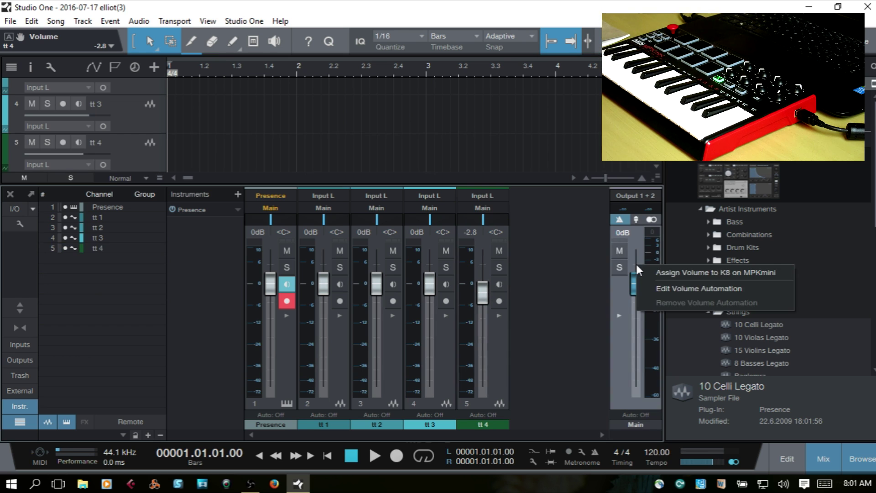
left_click(672, 274)
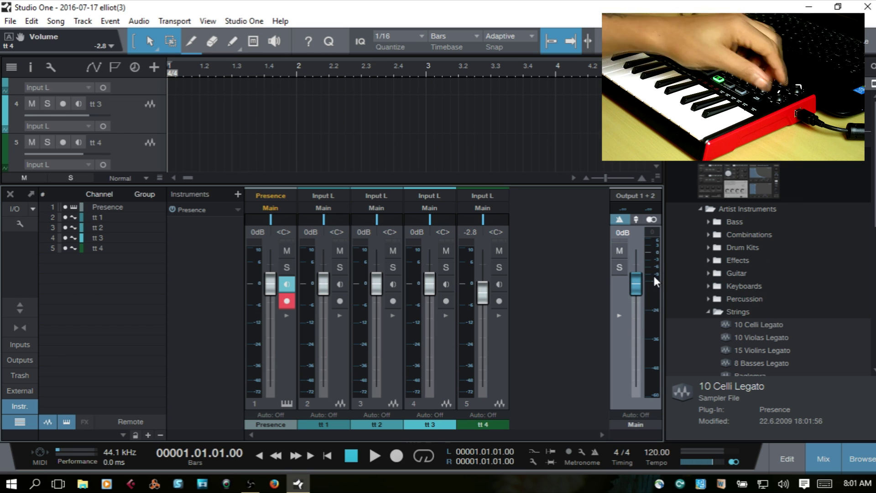